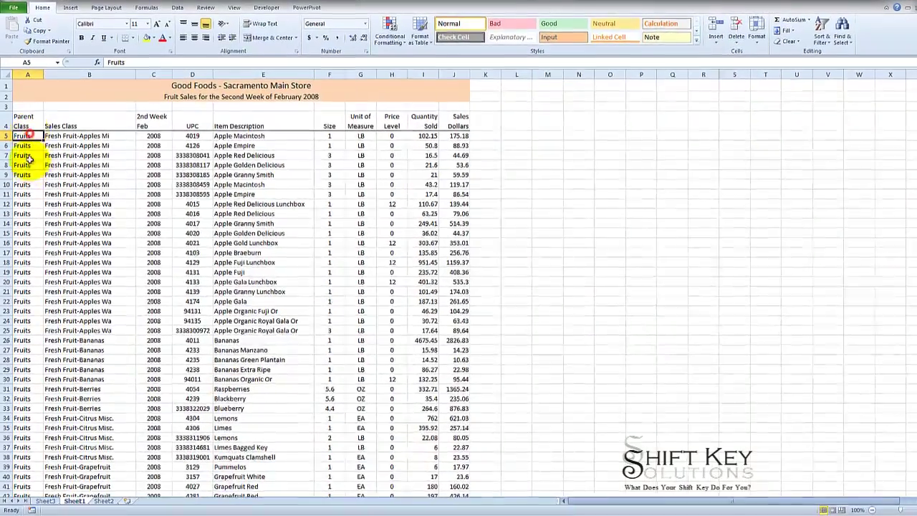
# From a cell in the fruit sales data, start a PivotTable on range A4:J176.
pyautogui.click(75, 181)
pyautogui.click(24, 144)
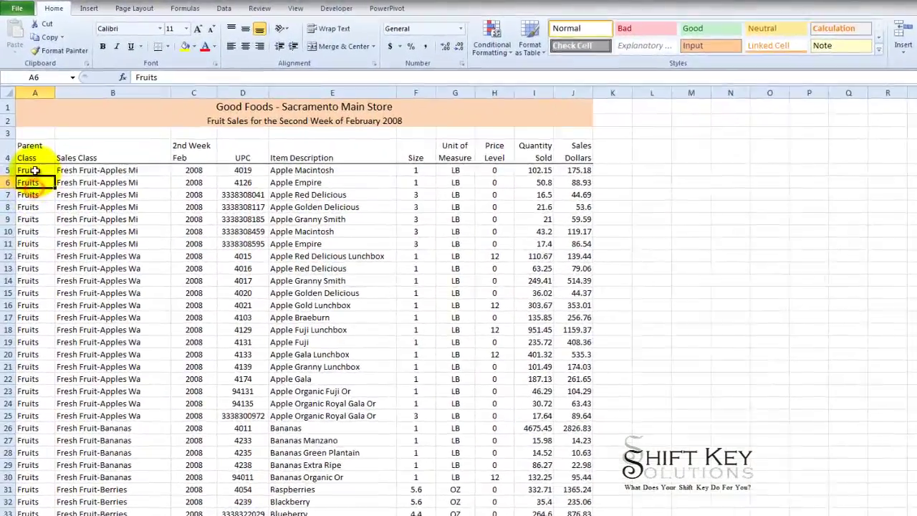
pyautogui.click(26, 141)
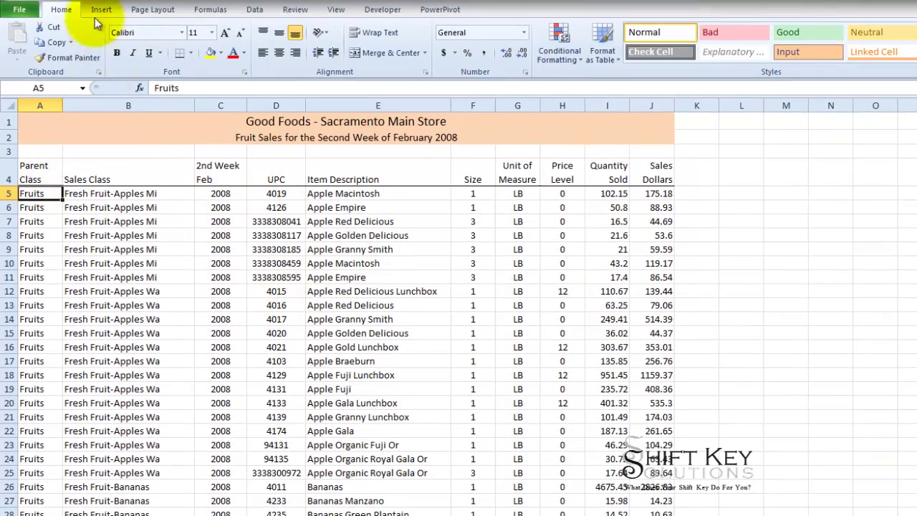
pyautogui.click(99, 9)
pyautogui.click(24, 33)
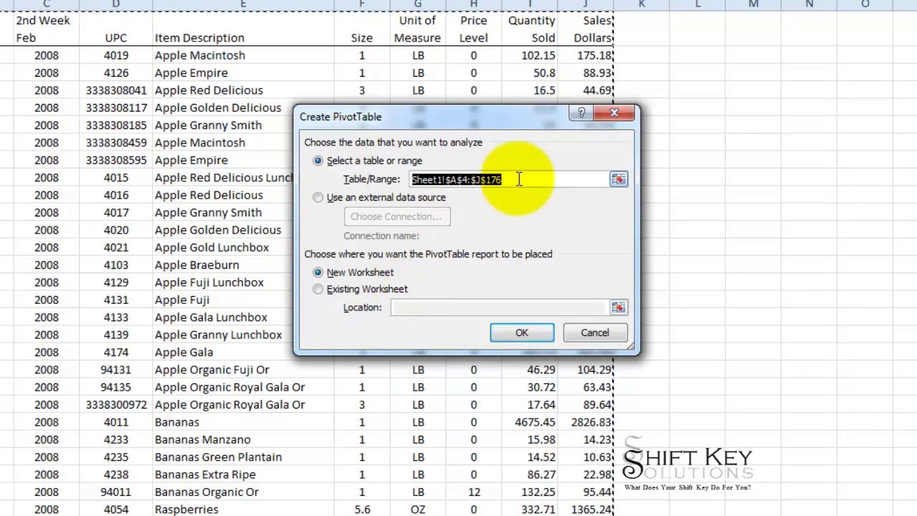
# Place the PivotTable on a new sheet: 2nd Week Feb rows, Sales Class columns, summed Sales Dollars.
pyautogui.click(530, 335)
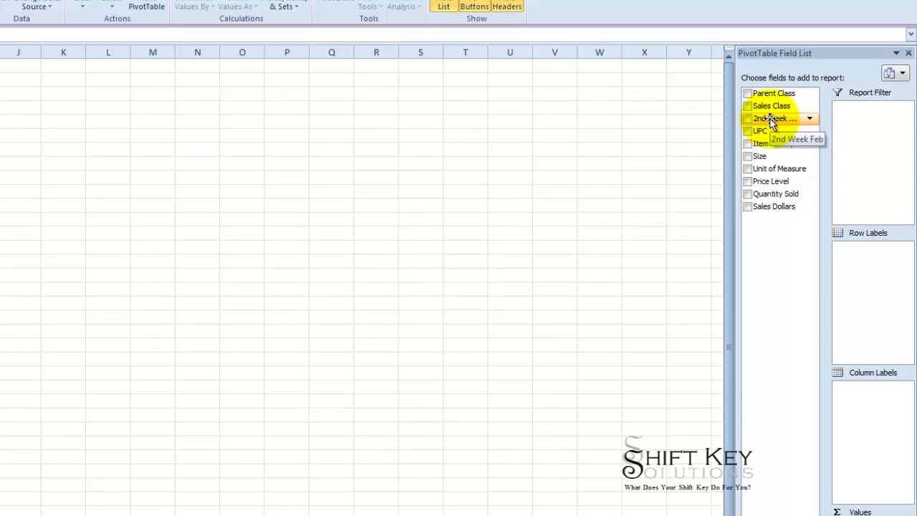
pyautogui.moveTo(781, 120); pyautogui.dragTo(888, 301)
pyautogui.moveTo(773, 106); pyautogui.dragTo(885, 424)
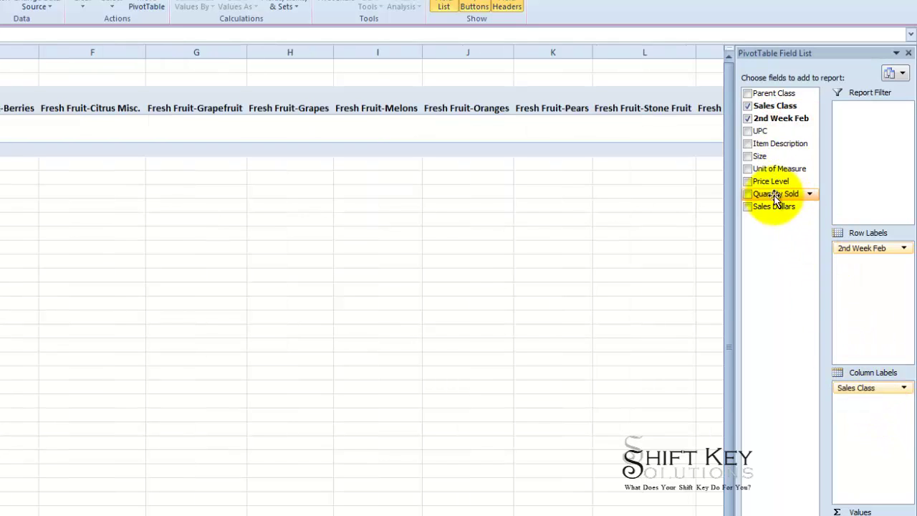
pyautogui.click(748, 206)
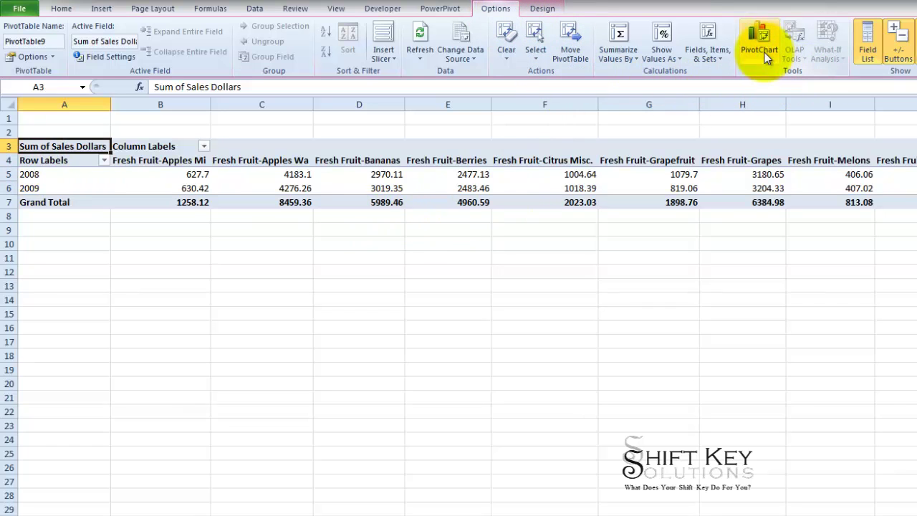
# Insert a Clustered Cylinder PivotChart from the sales dollars pivot table.
pyautogui.click(760, 34)
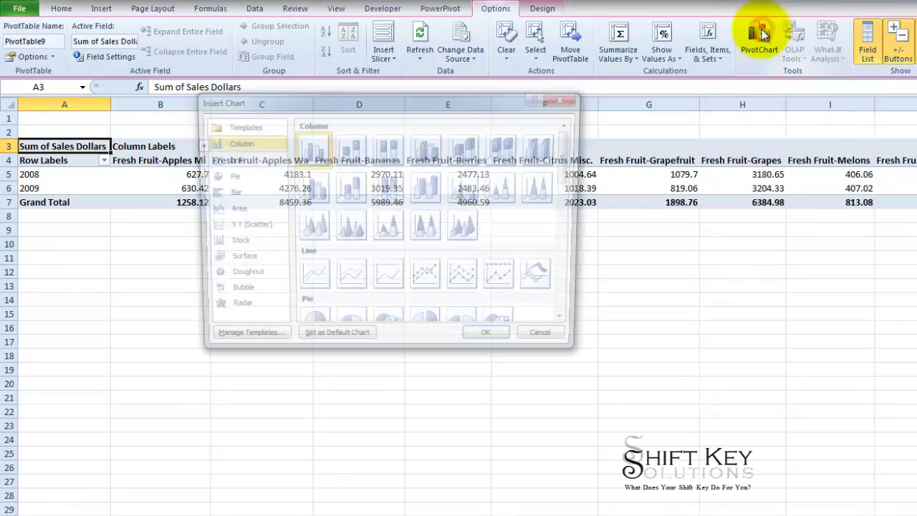
pyautogui.moveTo(399, 100); pyautogui.dragTo(448, 122)
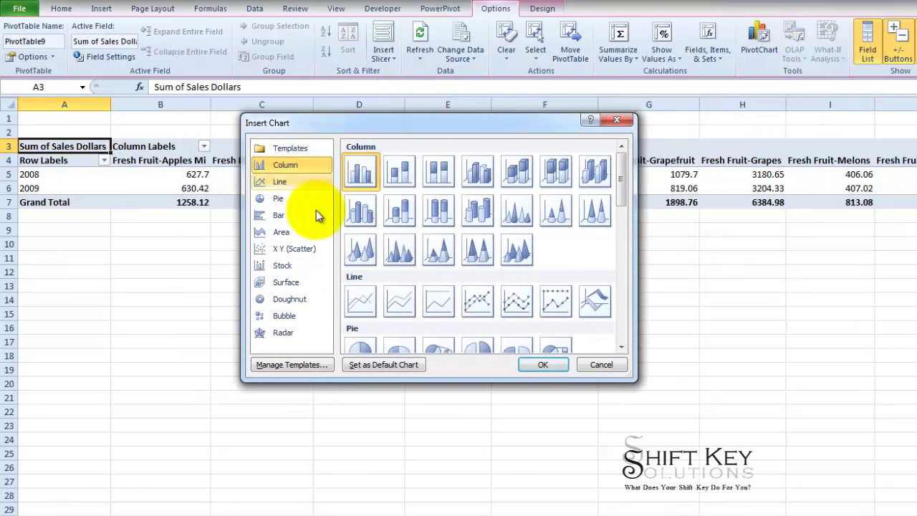
pyautogui.click(363, 215)
pyautogui.click(543, 366)
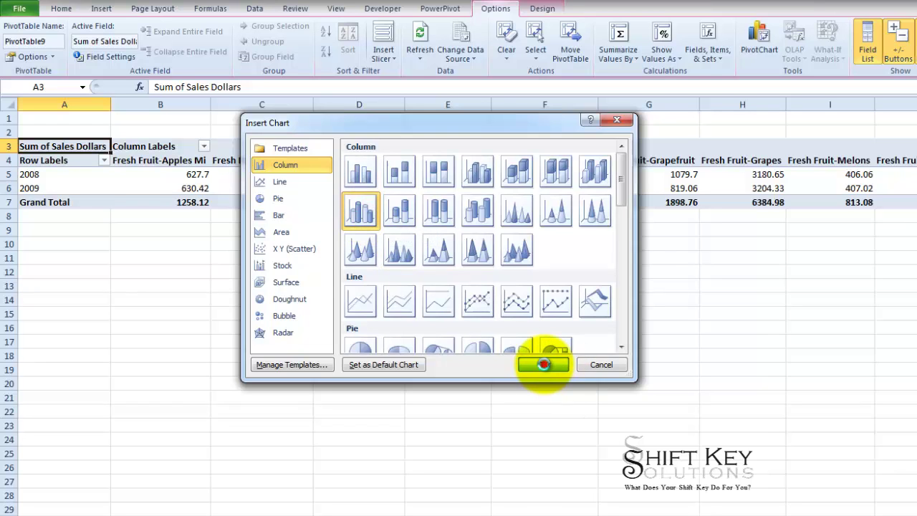
# Move the cylinder chart beneath the pivot table, then make it larger, taller and wider.
pyautogui.moveTo(689, 336)
pyautogui.mouseDown()
pyautogui.moveTo(544, 258)
pyautogui.moveTo(480, 239)
pyautogui.mouseUp()
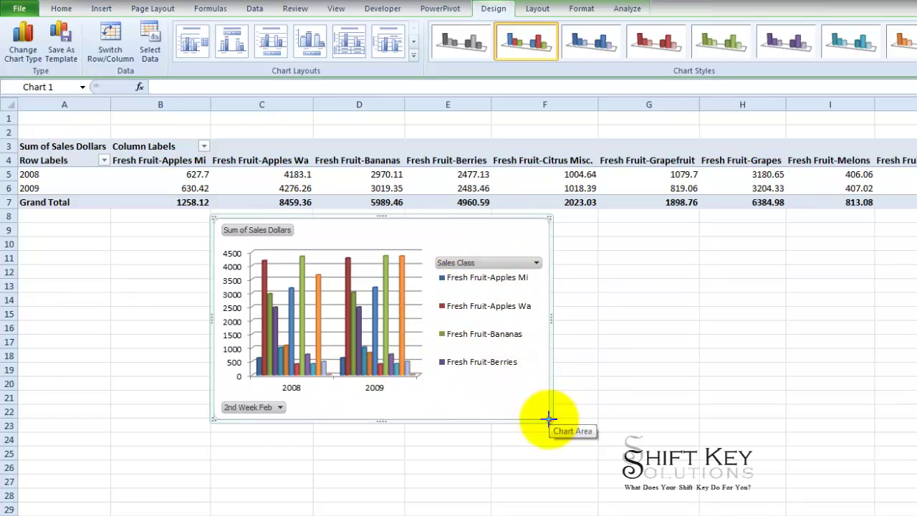
pyautogui.moveTo(549, 419); pyautogui.dragTo(718, 507)
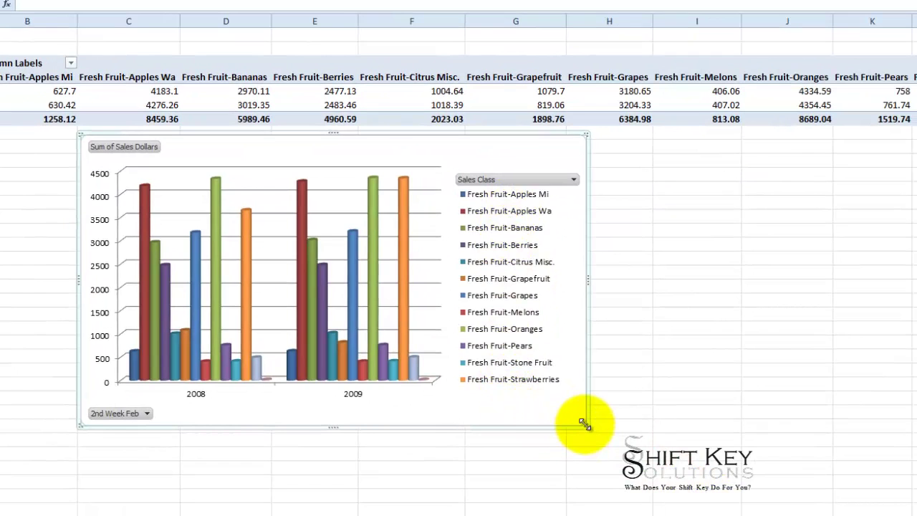
pyautogui.moveTo(584, 425); pyautogui.dragTo(584, 482)
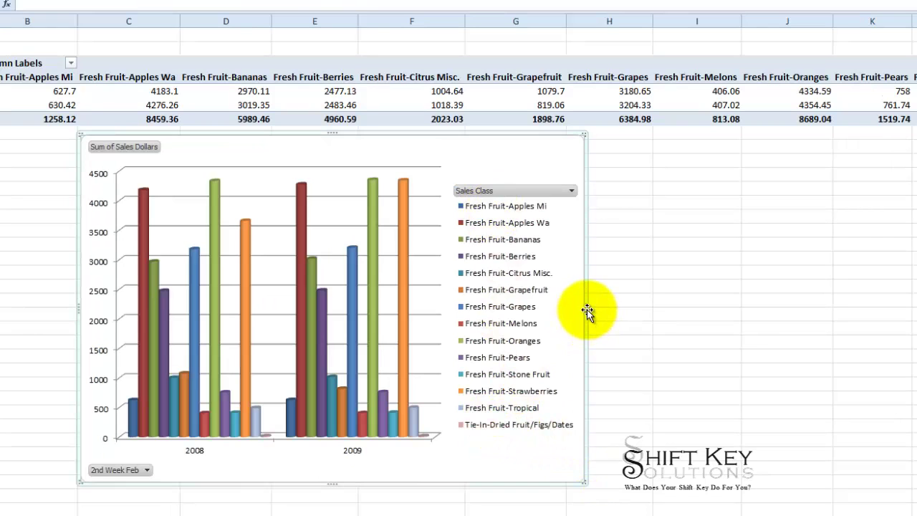
pyautogui.moveTo(586, 310); pyautogui.dragTo(688, 307)
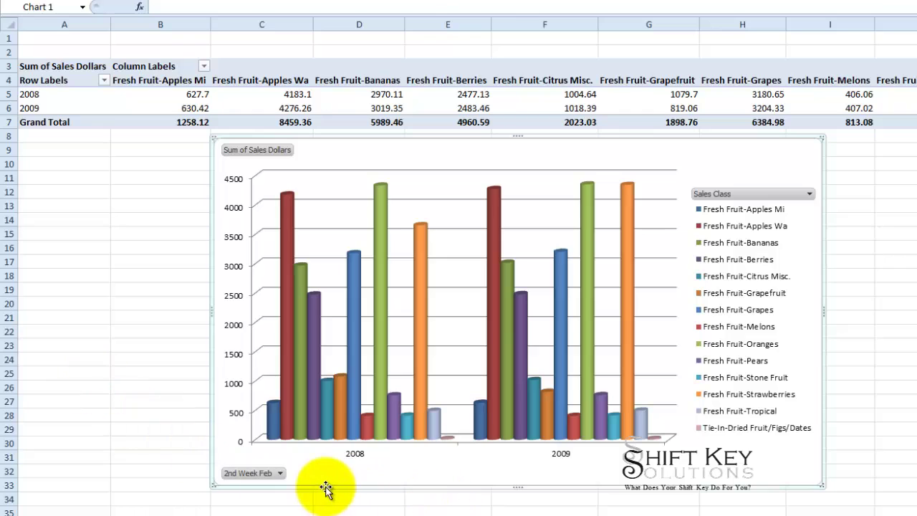
pyautogui.click(279, 474)
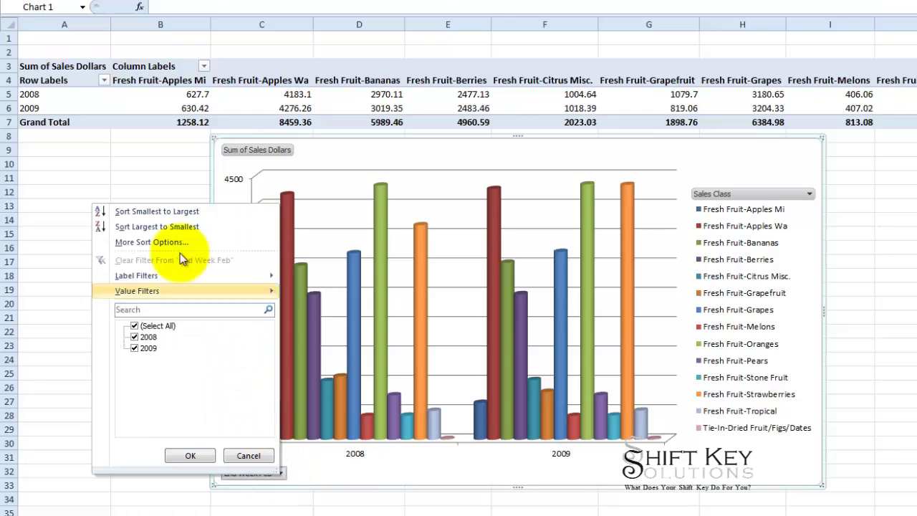
pyautogui.click(811, 194)
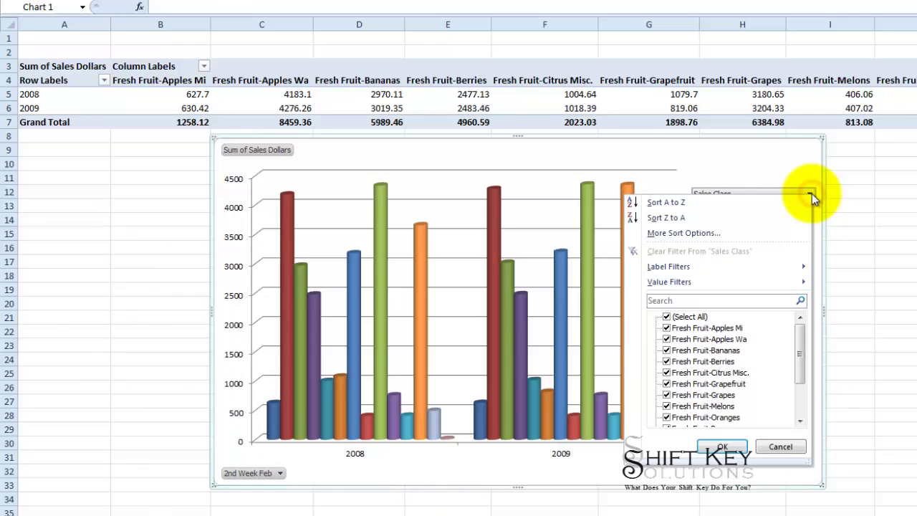
pyautogui.click(788, 446)
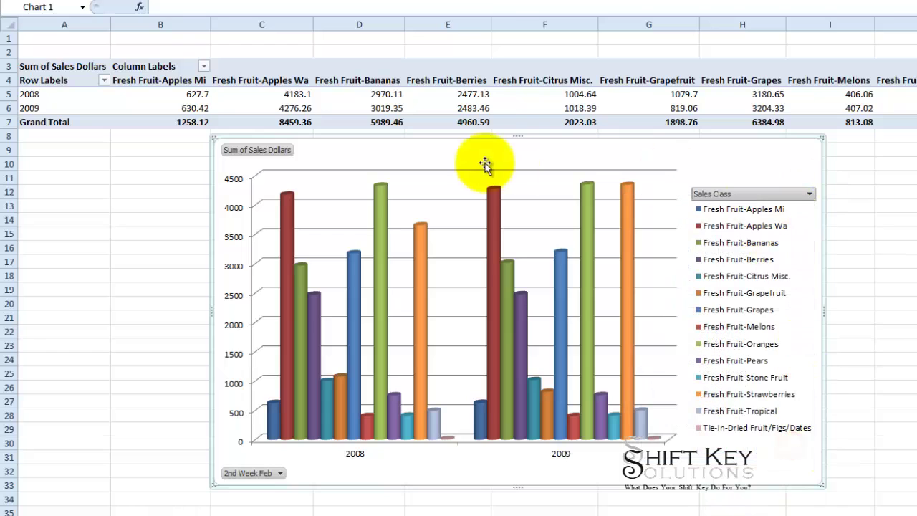